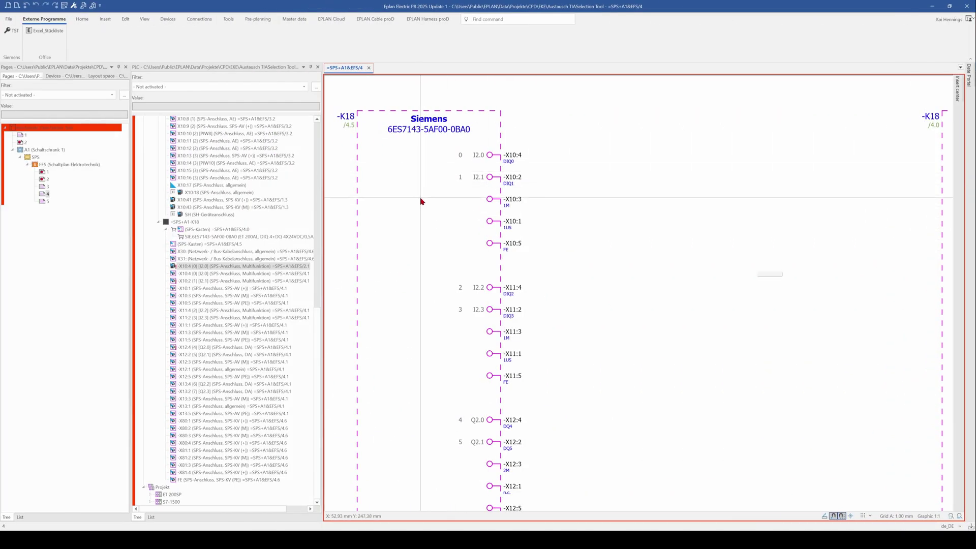
Step: Open the properties of PLC connection point -X10:2 on device -K18 and examine its symbol and function data
scroll(486, 216, "down", 2)
scroll(481, 211, "up", 5)
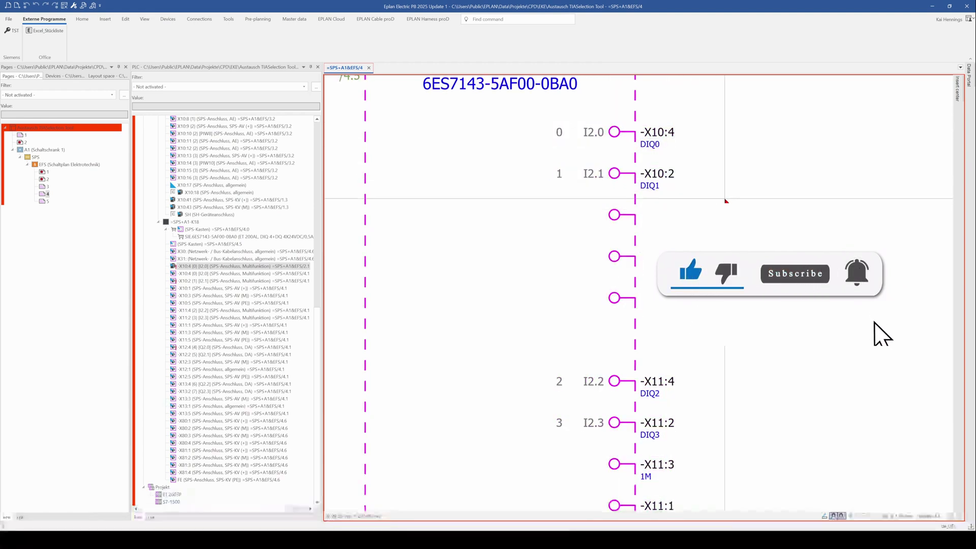
left_click(614, 175)
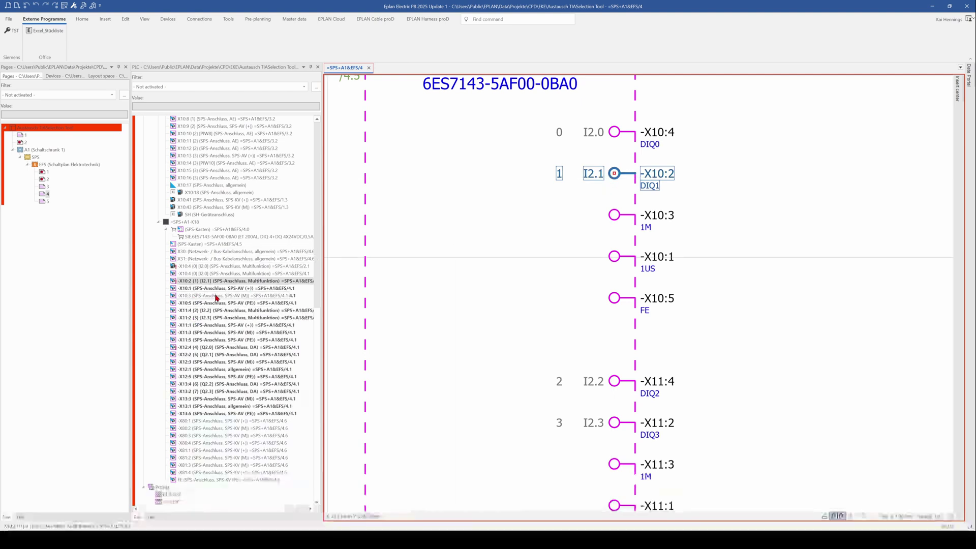
left_click(213, 282)
double_click(214, 281)
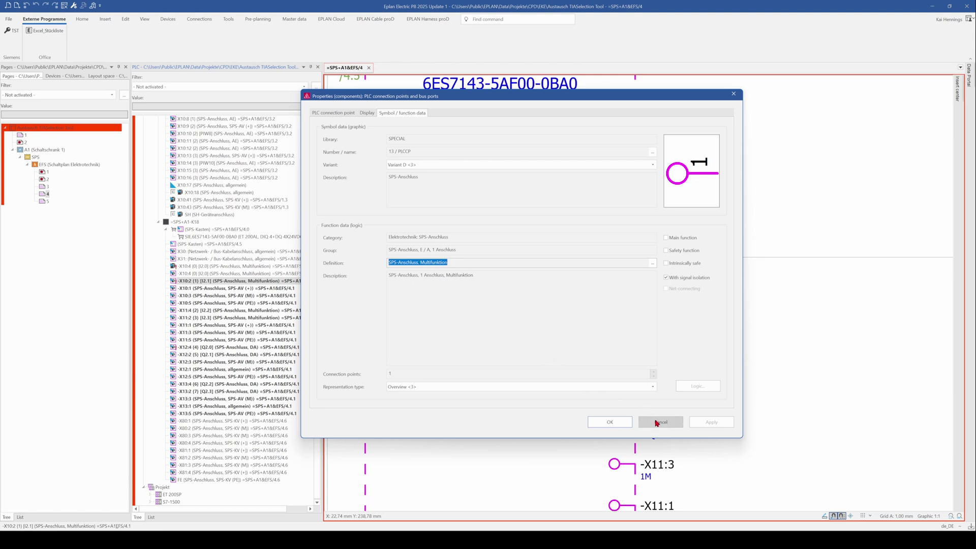
Step: Compare the function definition SPS-Anschluss, DE with SPS-Anschluss, Multifunktion, keep Multifunktion for -X10:2 and confirm the properties
left_click(652, 263)
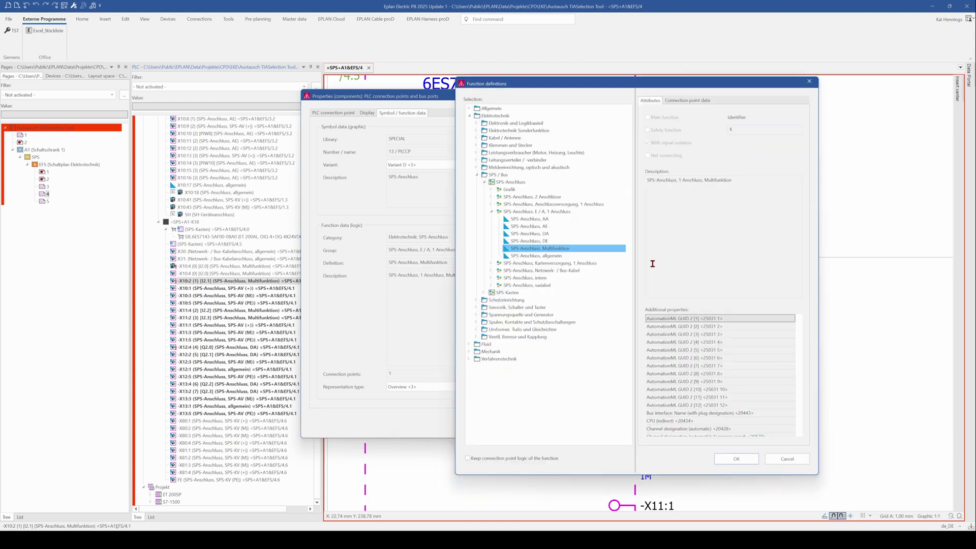
left_click(535, 241)
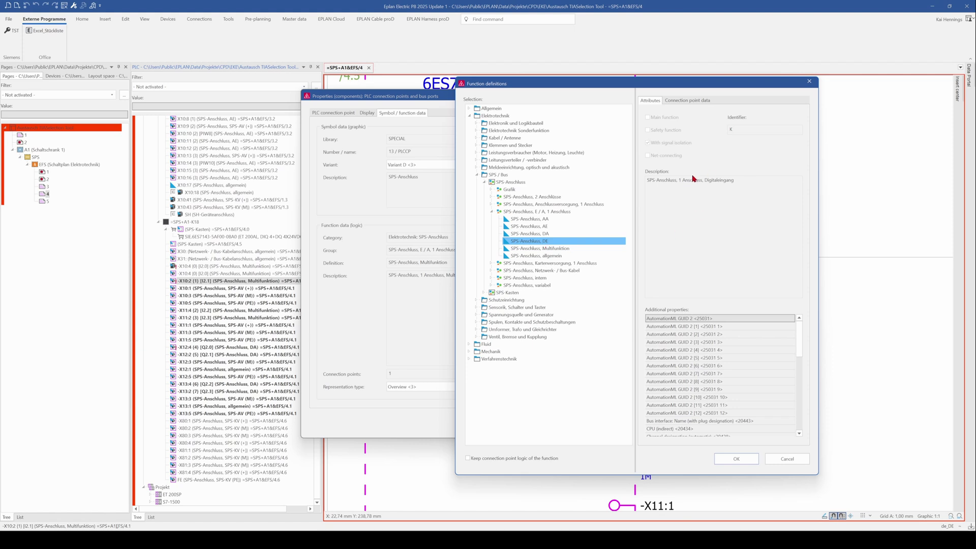
left_click(547, 250)
left_click(736, 459)
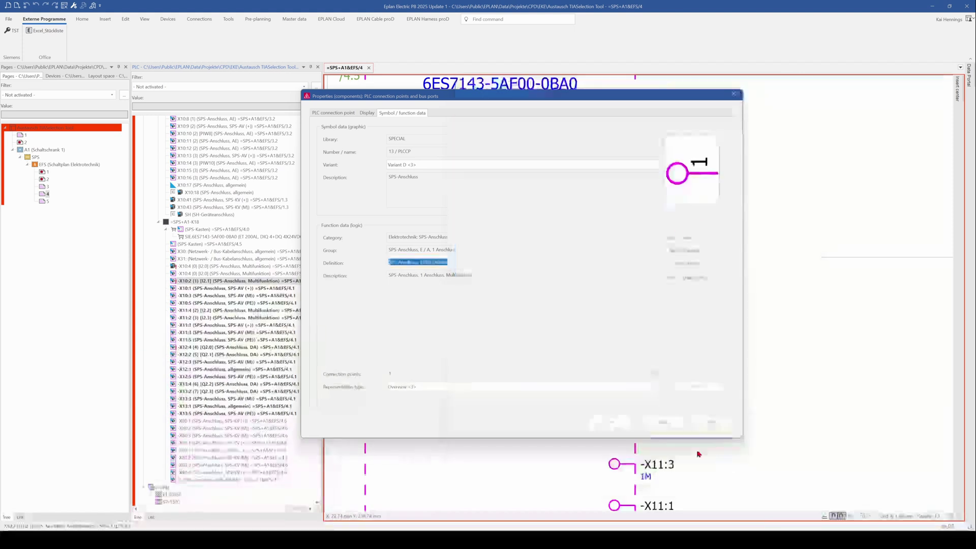
left_click(607, 423)
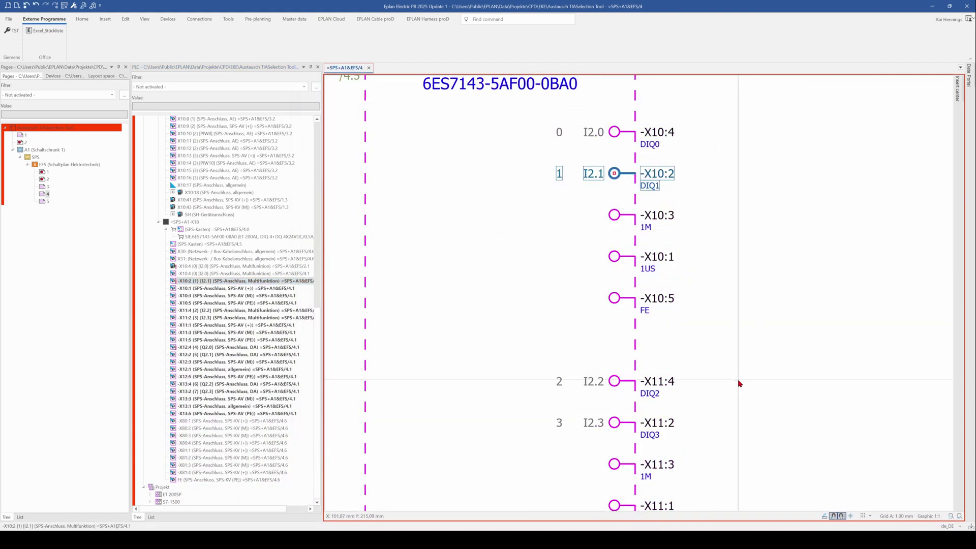
Step: Readdress the digital connection points of -K18 with start addresses I3.0 for inputs and Q3.0 for outputs, accepting the result preview
scroll(741, 364, "down", 2)
scroll(741, 363, "down", 2)
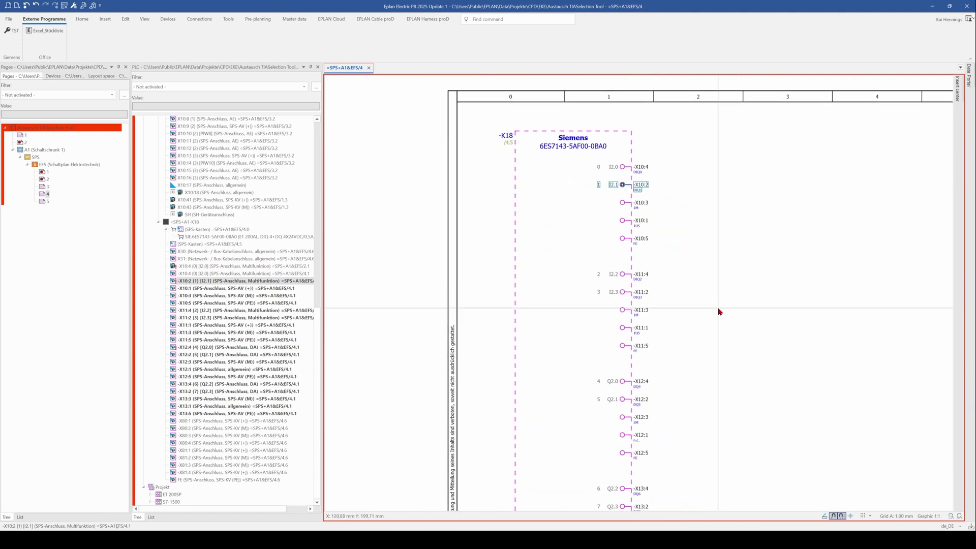
right_click(181, 224)
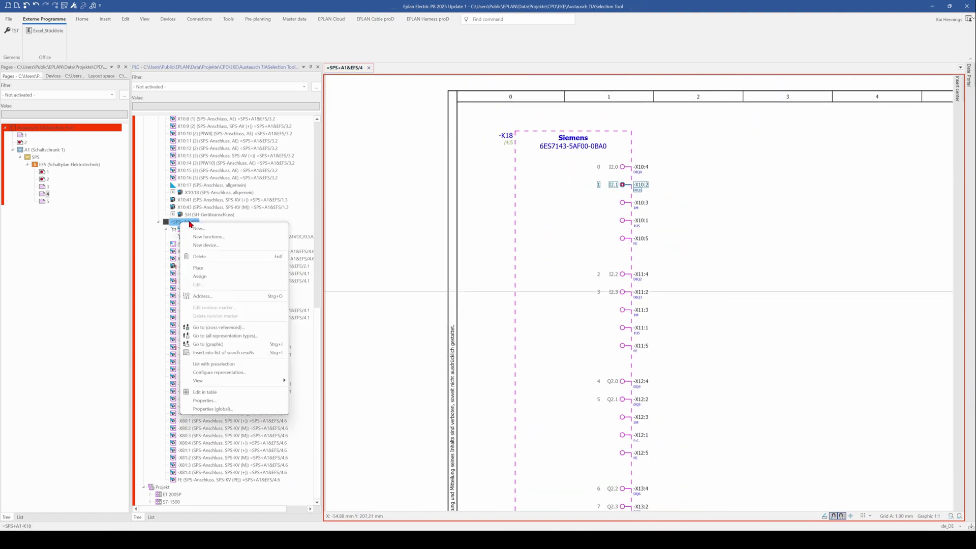
left_click(210, 297)
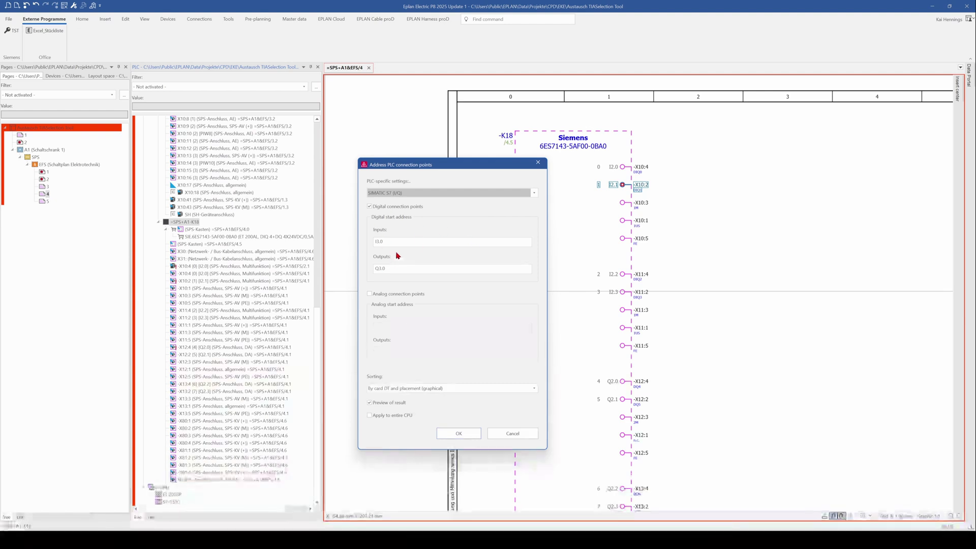
left_click(379, 242)
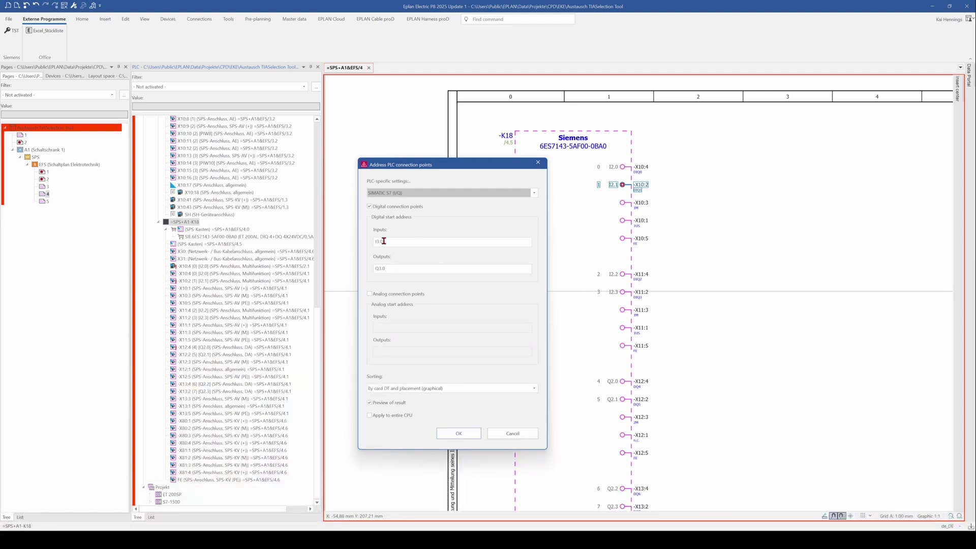
left_click(459, 434)
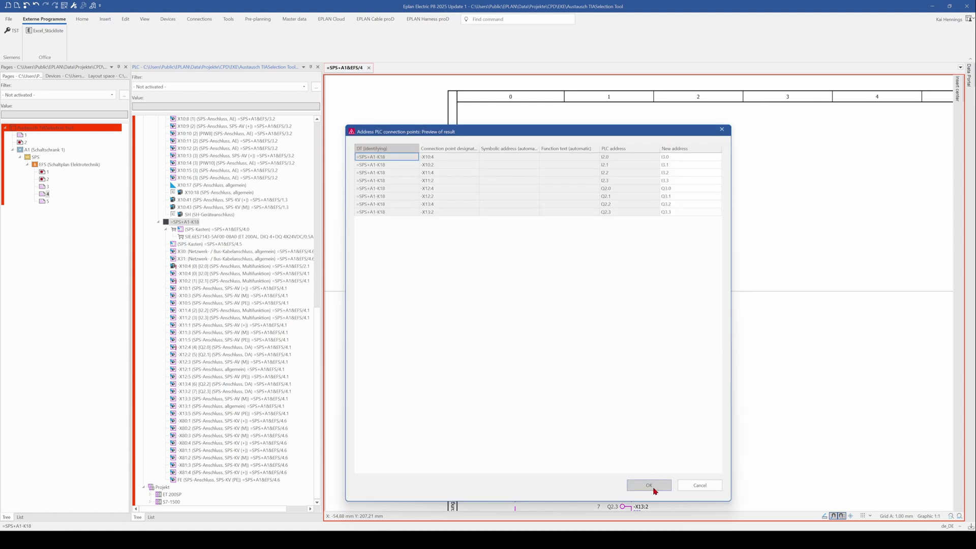
left_click(651, 486)
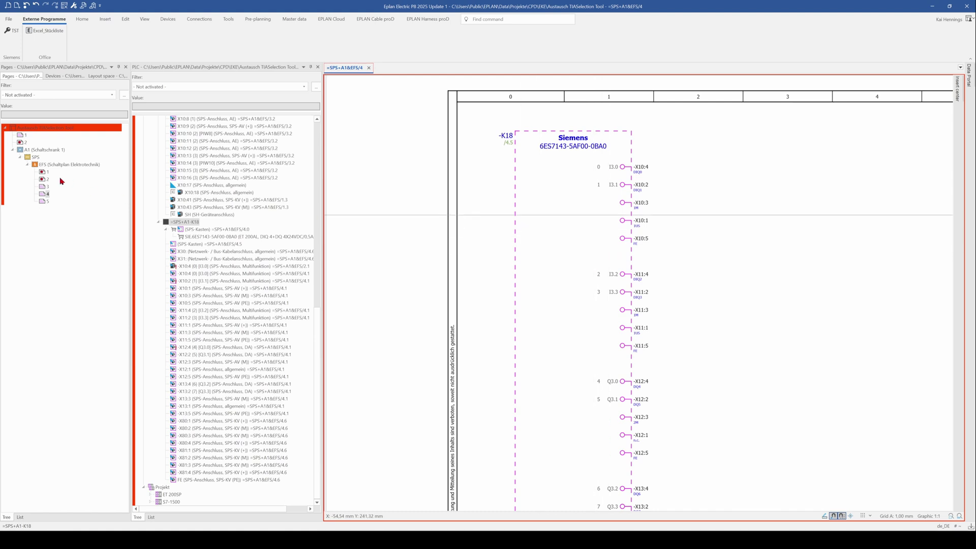
Step: On schematic page 2, examine the signal type options in the connection point logic of -K18's multi-line connection point, without changing anything
left_click(43, 179)
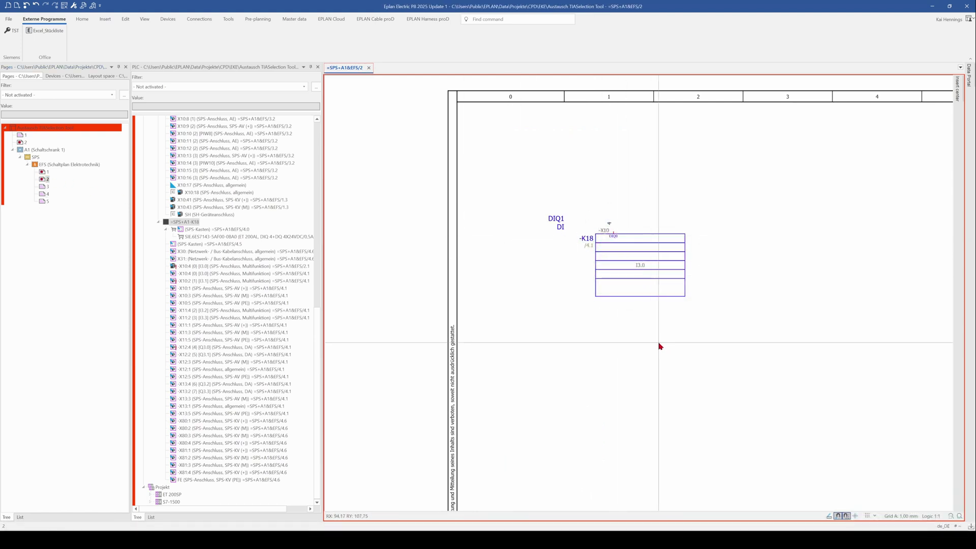
double_click(613, 236)
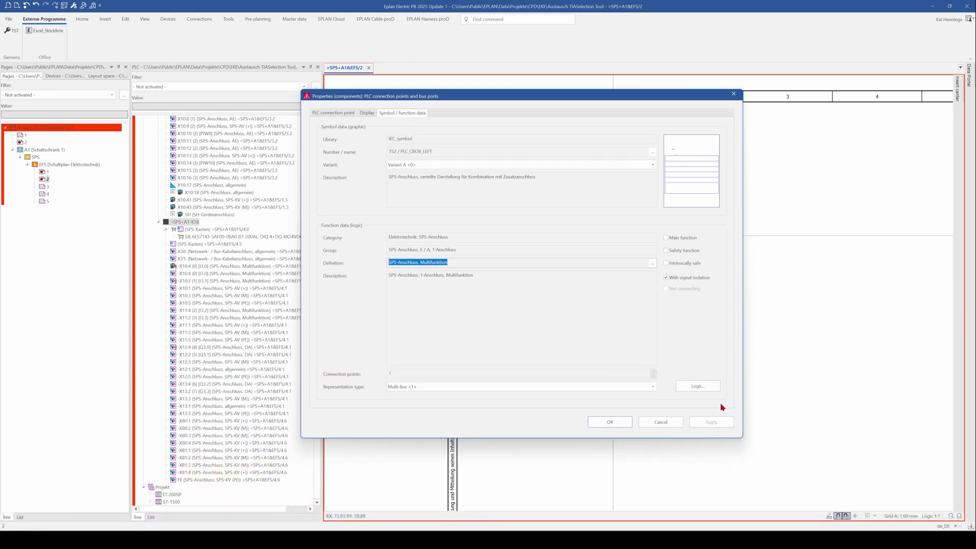
left_click(697, 388)
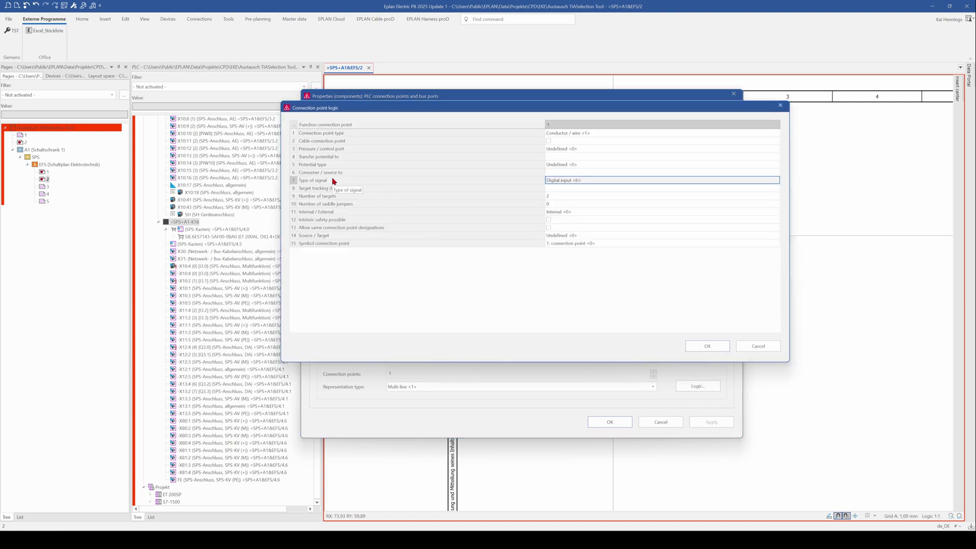
left_click(333, 182)
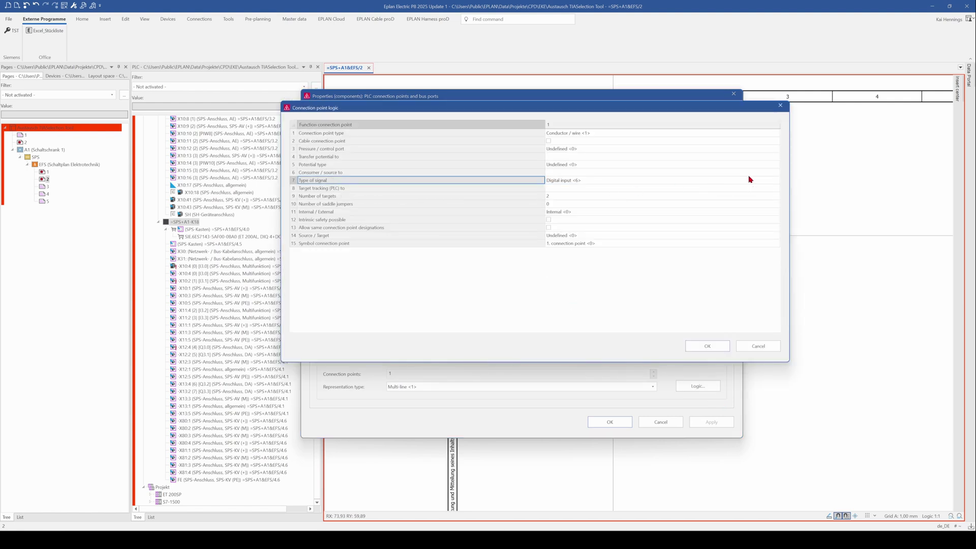
left_click(777, 181)
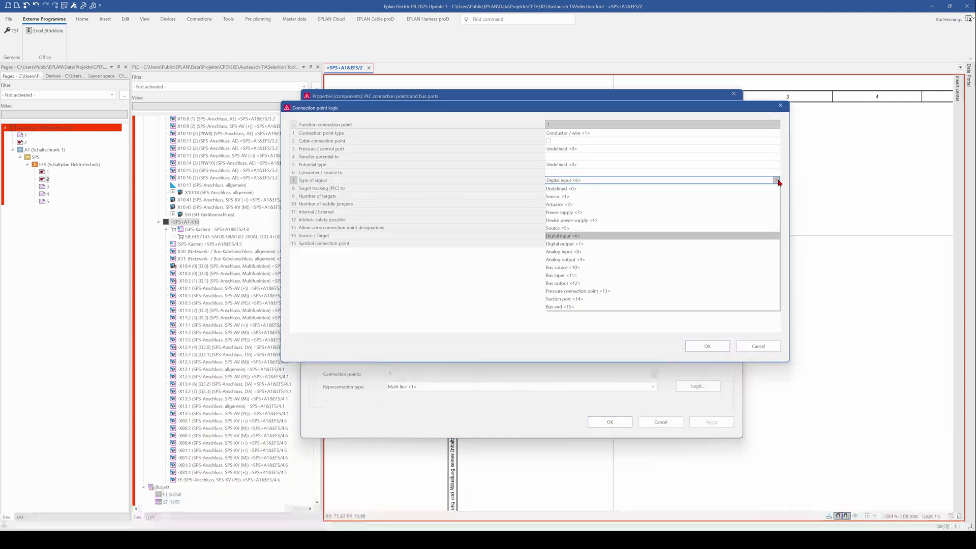
left_click(755, 354)
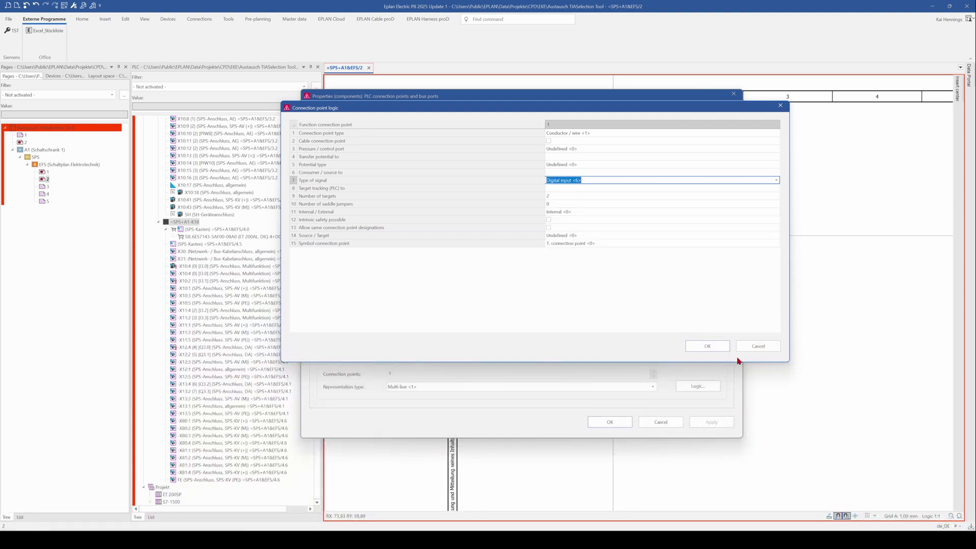
left_click(758, 347)
left_click(661, 423)
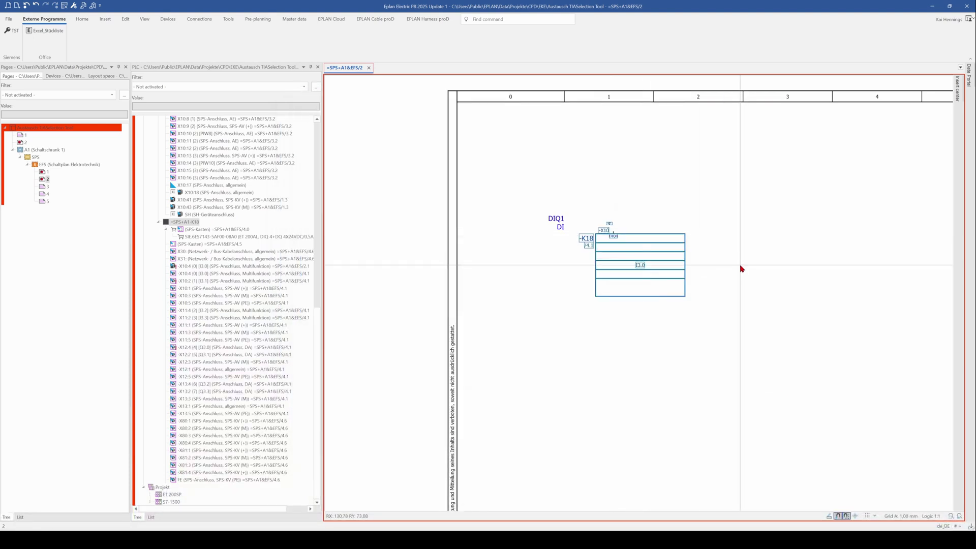
Step: In the global properties of -K18's connection point on page 2, set the connection point logic's type of signal to Digital output <7>
right_click(613, 234)
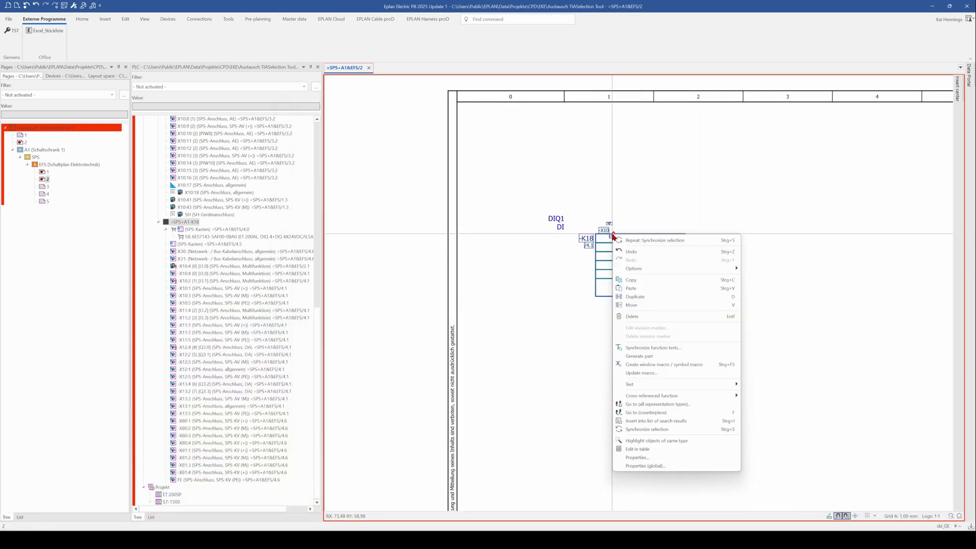
left_click(640, 466)
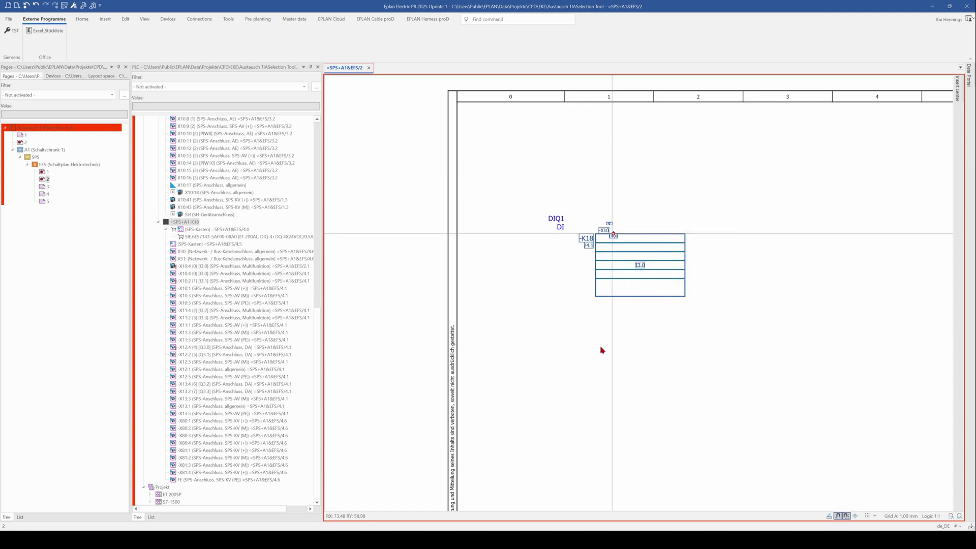
left_click(333, 112)
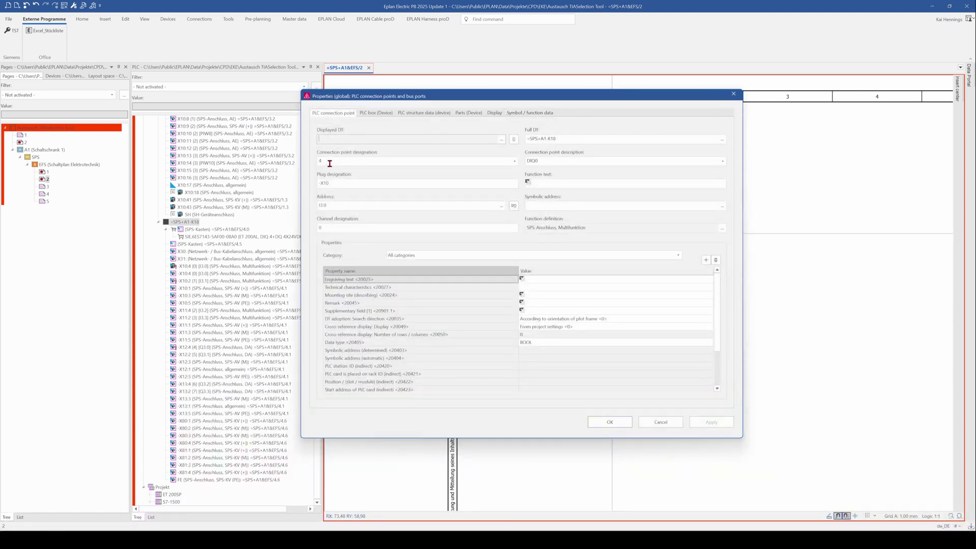
left_click(515, 114)
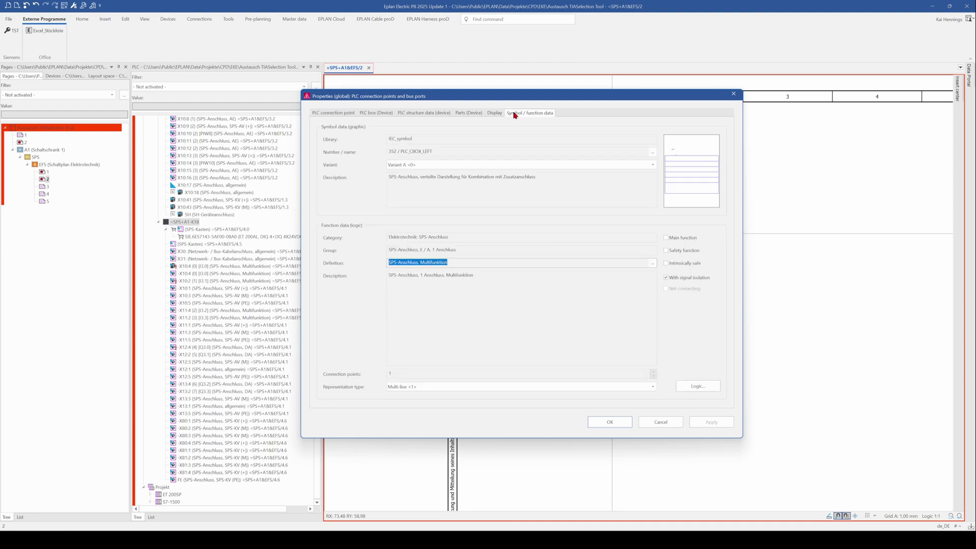
left_click(700, 388)
left_click(777, 181)
left_click(655, 236)
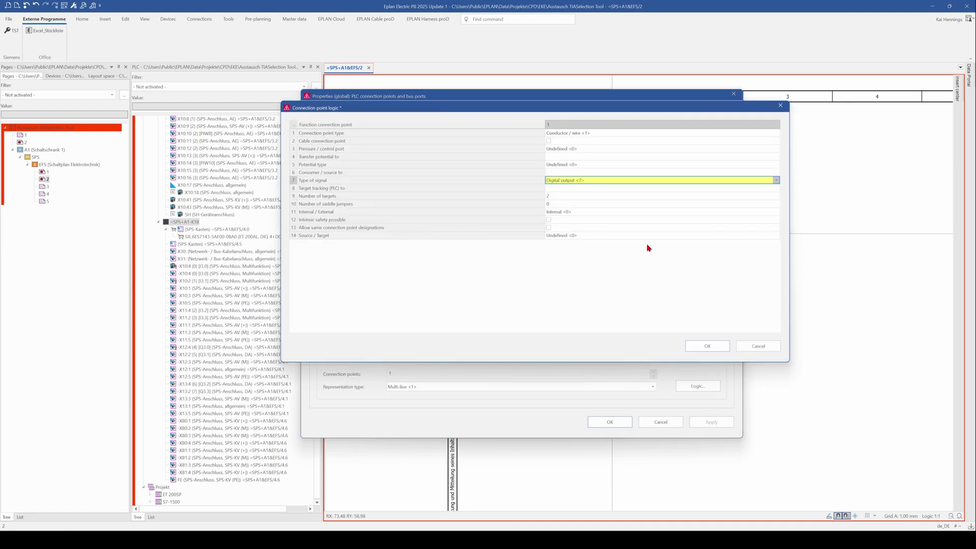
left_click(705, 344)
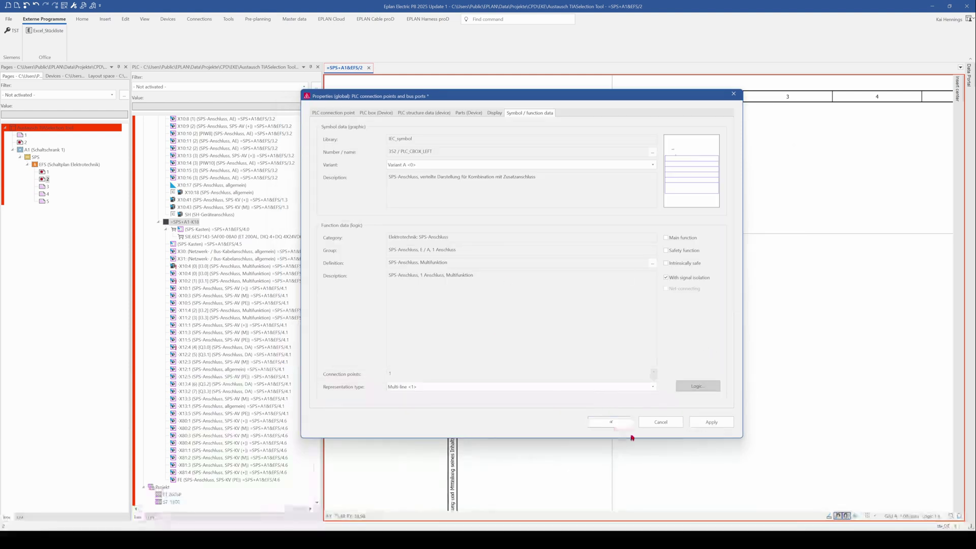
left_click(694, 423)
left_click(608, 422)
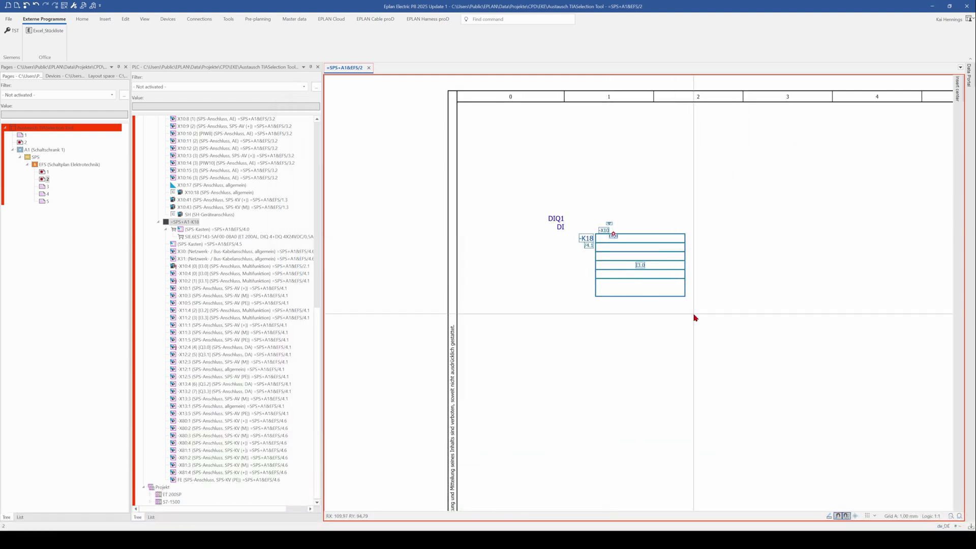
Step: Go to the counterpart -X10:4 in the page 4 overview and check its function data, leaving it unchanged
key("f")
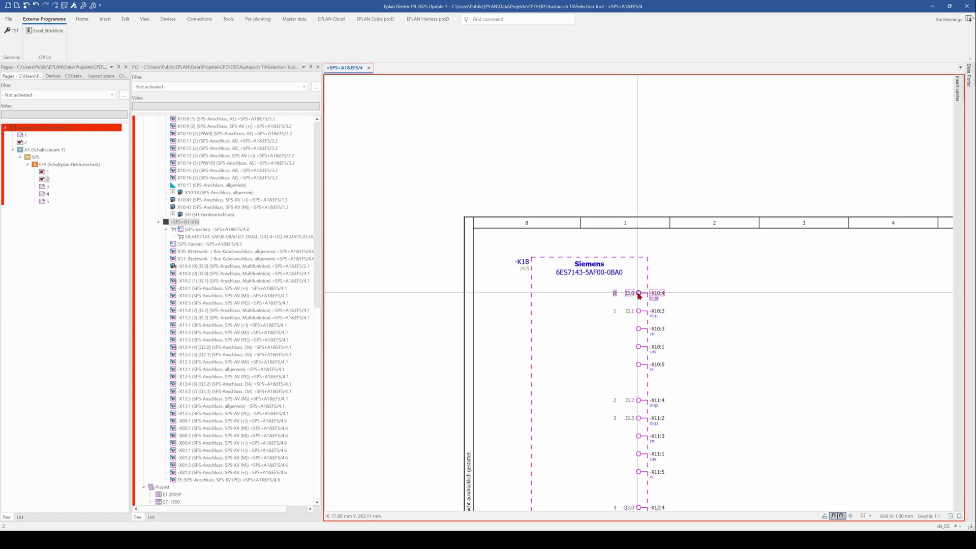
left_click(638, 293)
double_click(638, 293)
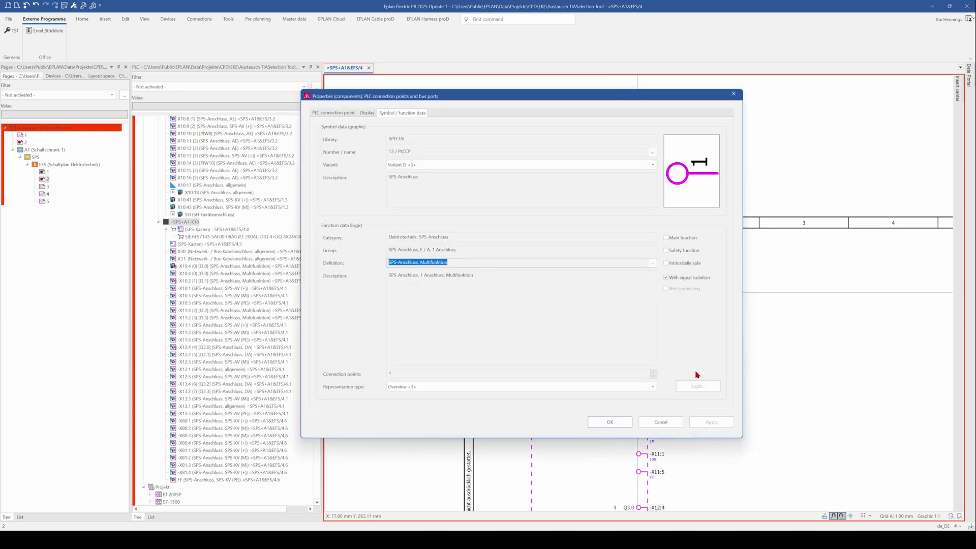
left_click(660, 423)
left_click(658, 423)
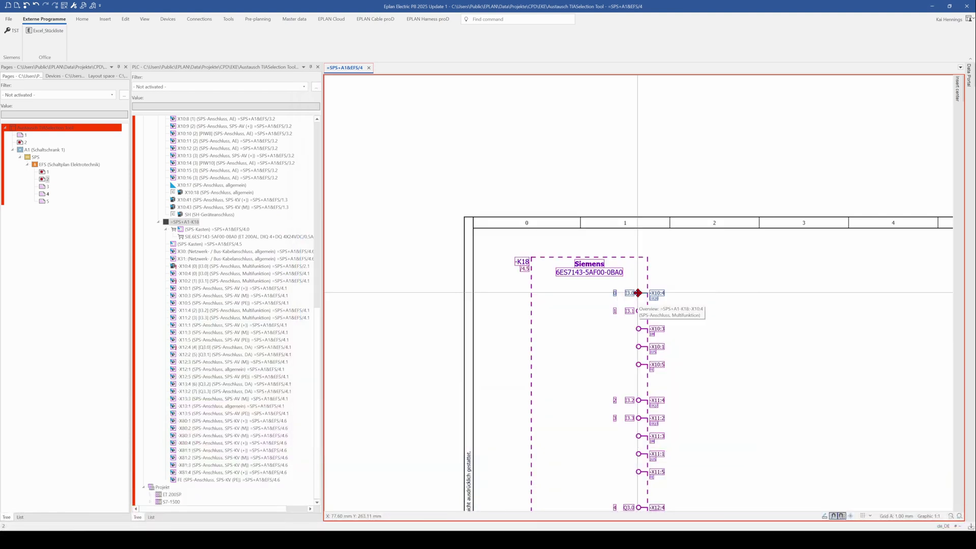
Step: Return to the multi-line connection point on page 2 and check its connection point logic, closing the dialogs without changes
key("f")
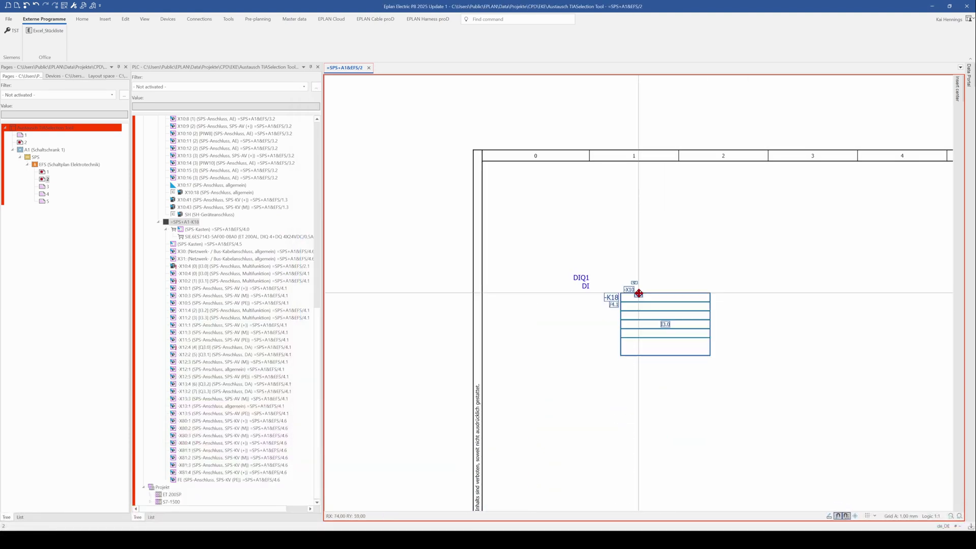
double_click(638, 293)
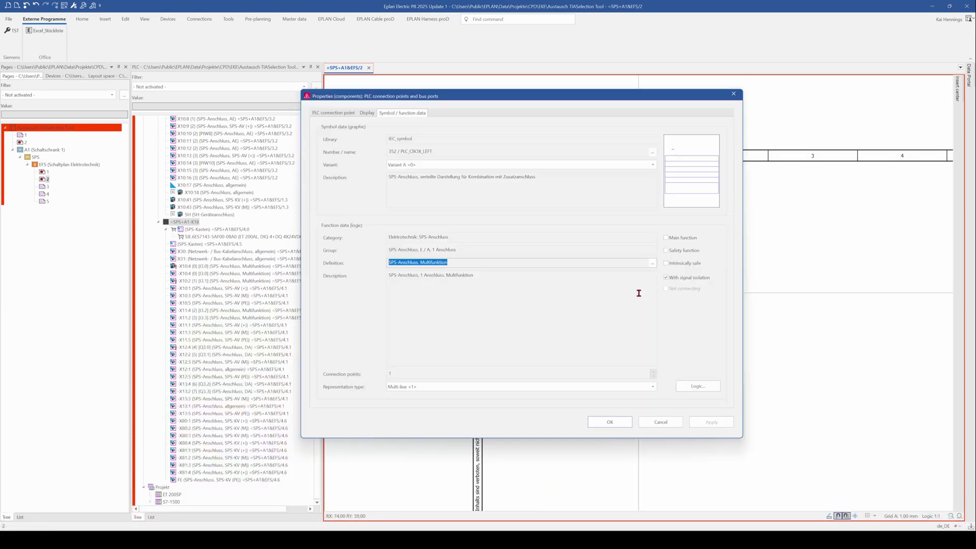
left_click(708, 388)
left_click(758, 346)
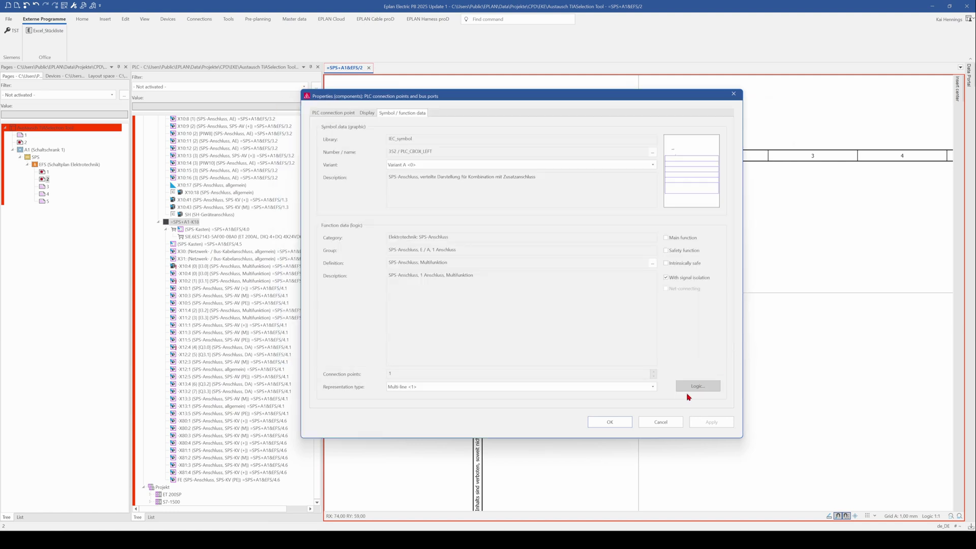
left_click(661, 422)
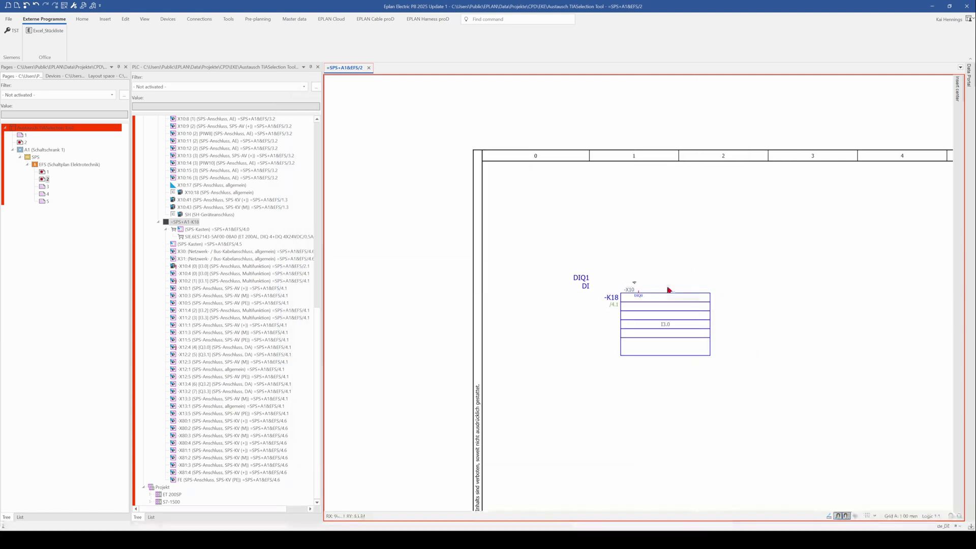
left_click(657, 297)
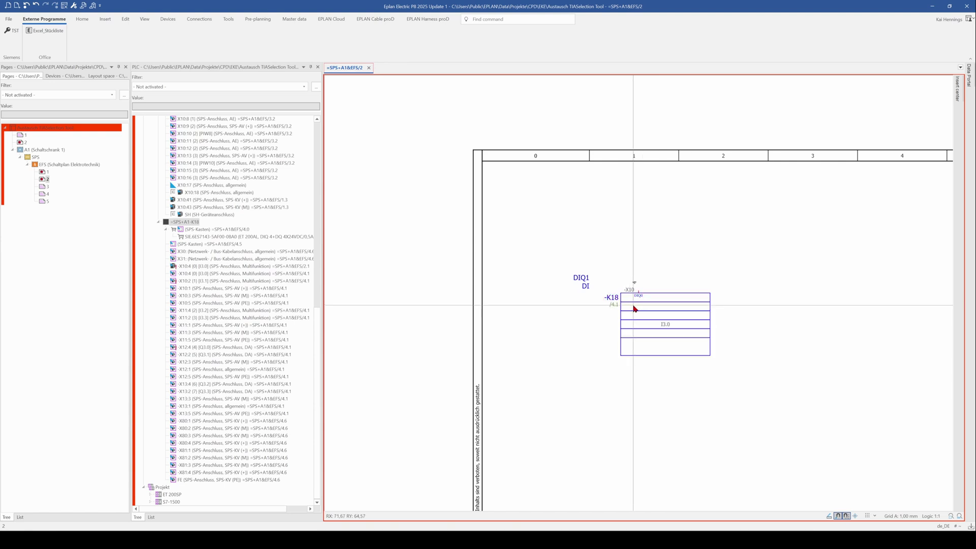
Step: Examine the function definitions and channel designations in the function templates of -K18's part SIE.6ES7143-5AF00-0BA0, closing the dialogs without changes
left_click(244, 238)
double_click(244, 237)
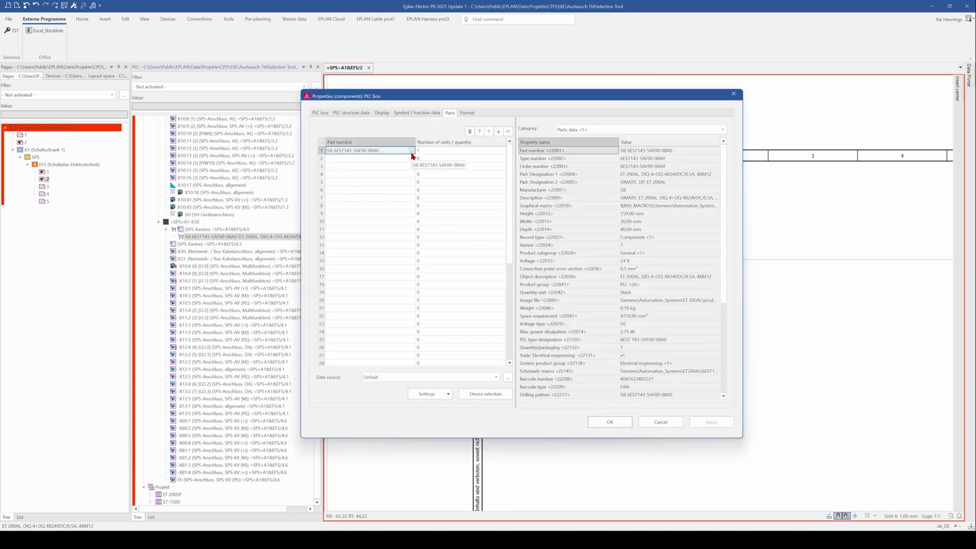
left_click(411, 151)
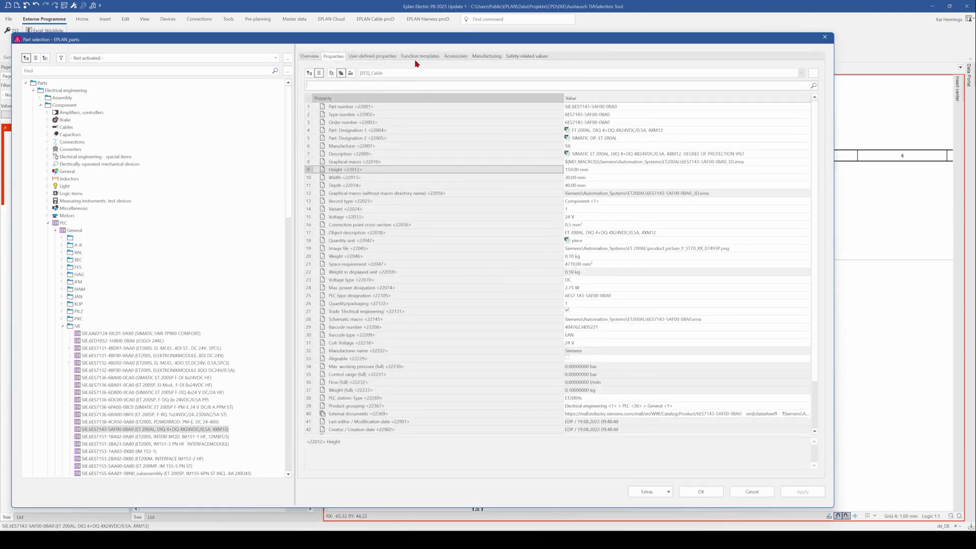
left_click(421, 57)
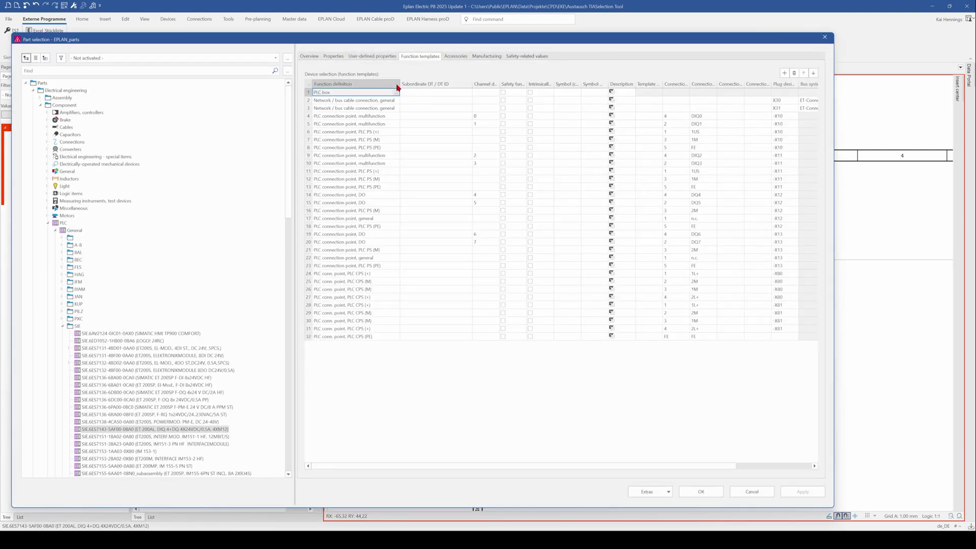
left_click_drag(400, 84, 448, 84)
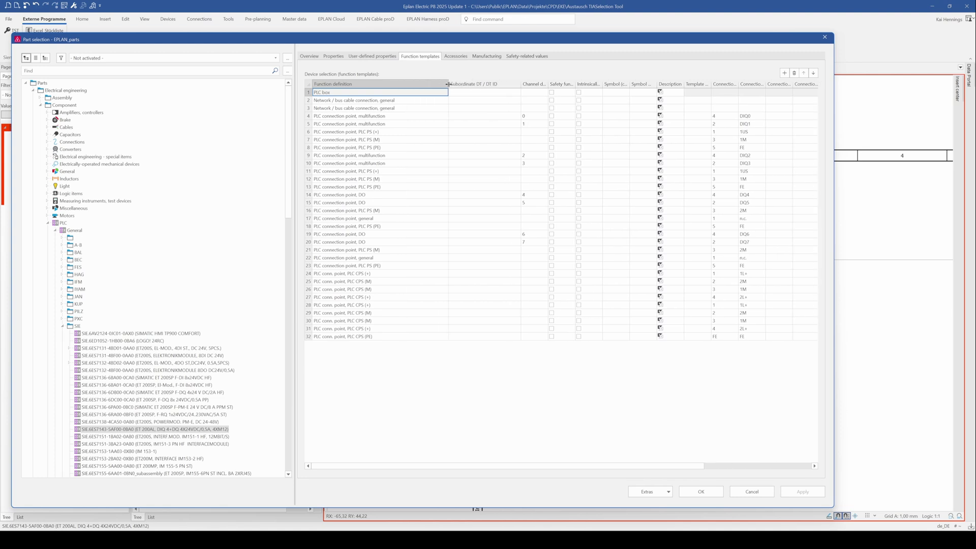
left_click(377, 156)
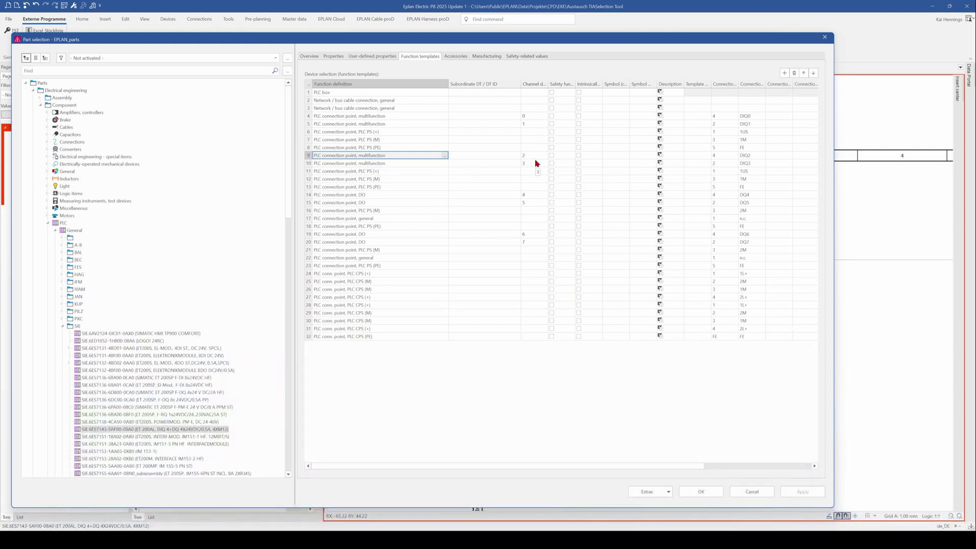
left_click(527, 124)
left_click(527, 124)
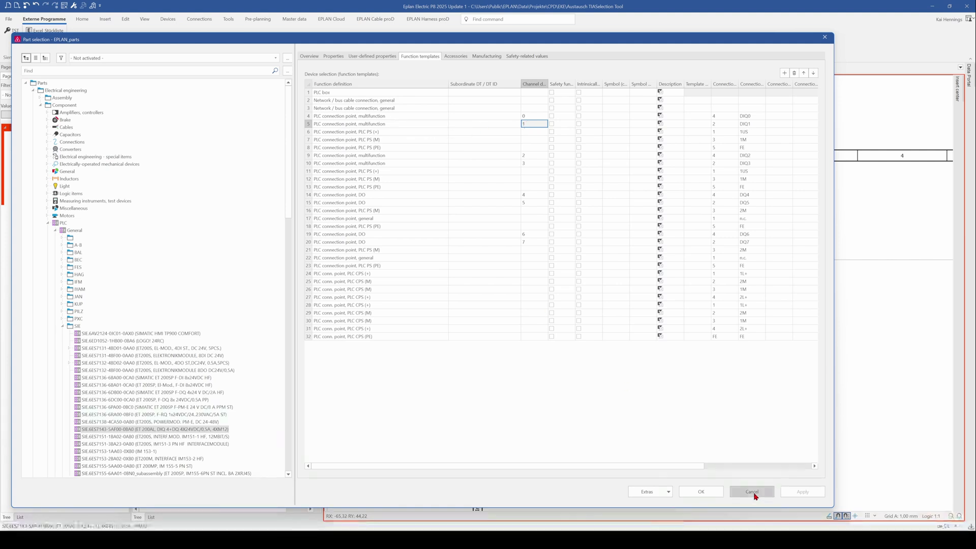
left_click(753, 492)
left_click(653, 420)
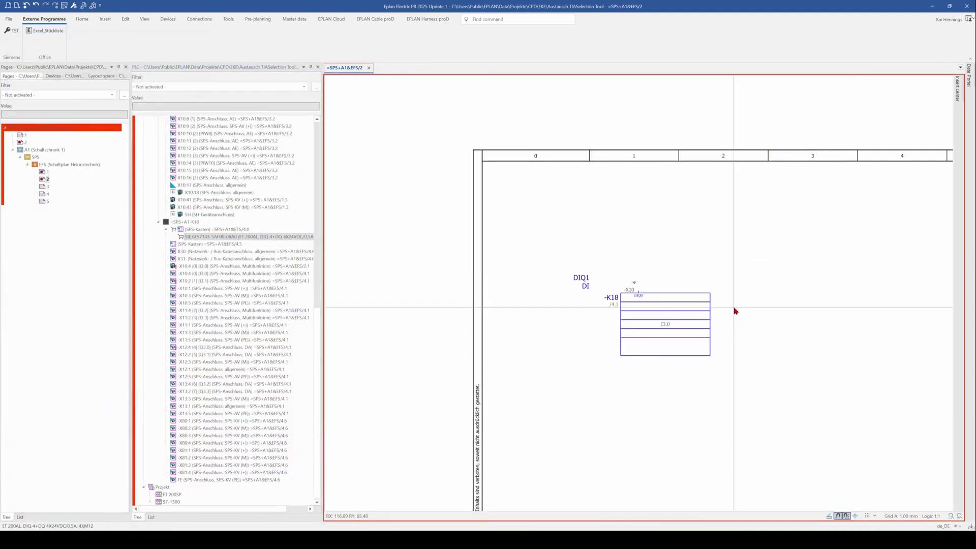
Step: Readdress the digital connection points of -K18 with start addresses I4.0 for inputs and Q100.0 for outputs, and apply the previewed addresses
right_click(189, 223)
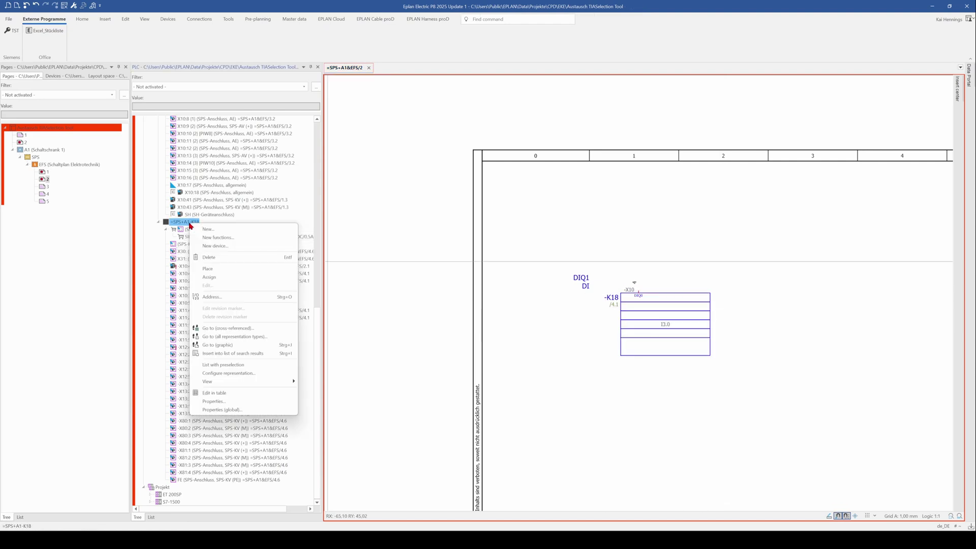
left_click(233, 298)
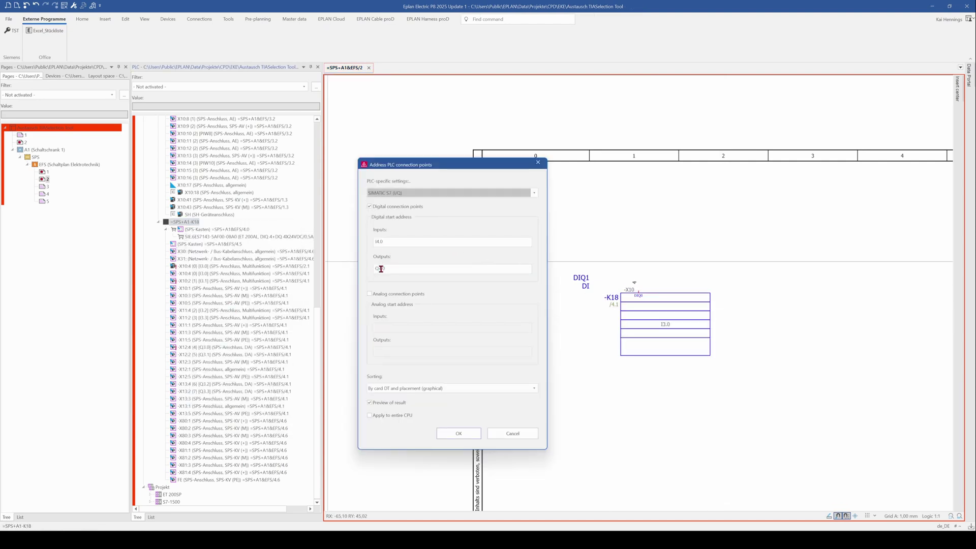
left_click(381, 268)
key("BackSpace")
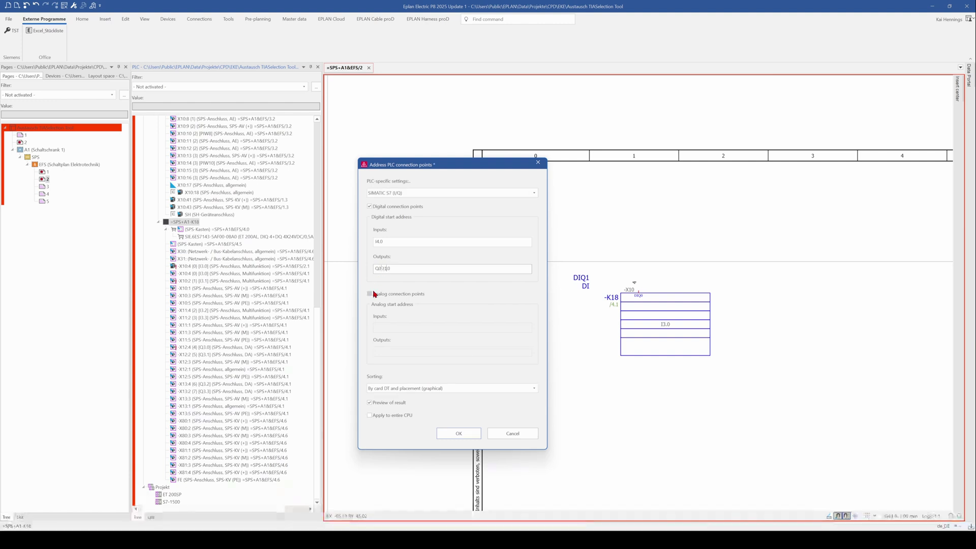
type("100")
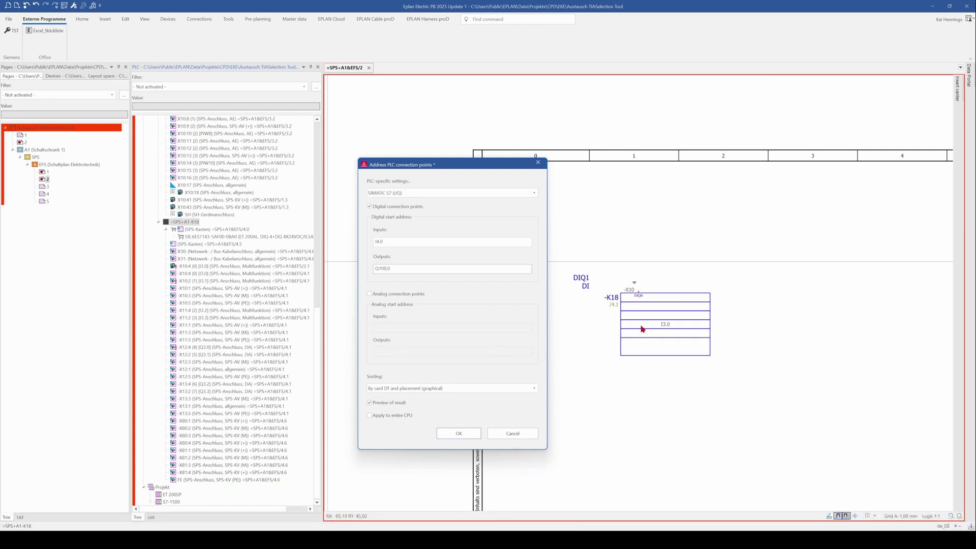
left_click(458, 433)
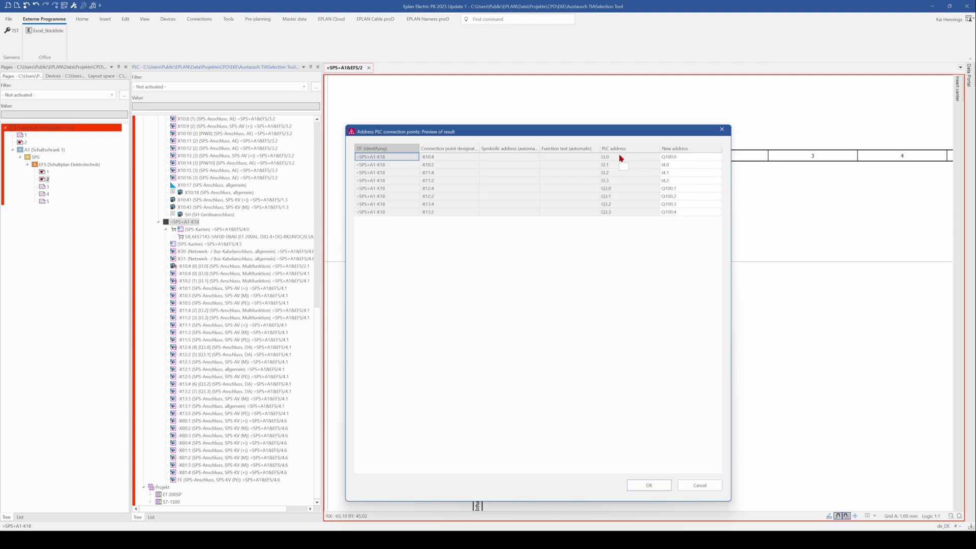
left_click(649, 485)
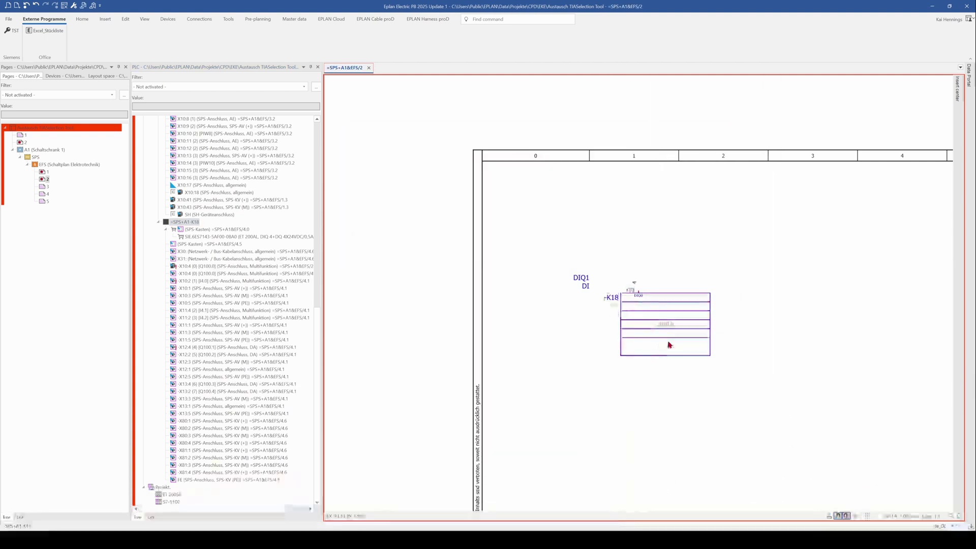
Step: Check the type of signal in the connection point logic of the readdressed -K18 connection point on page 2, leaving it unchanged
double_click(642, 300)
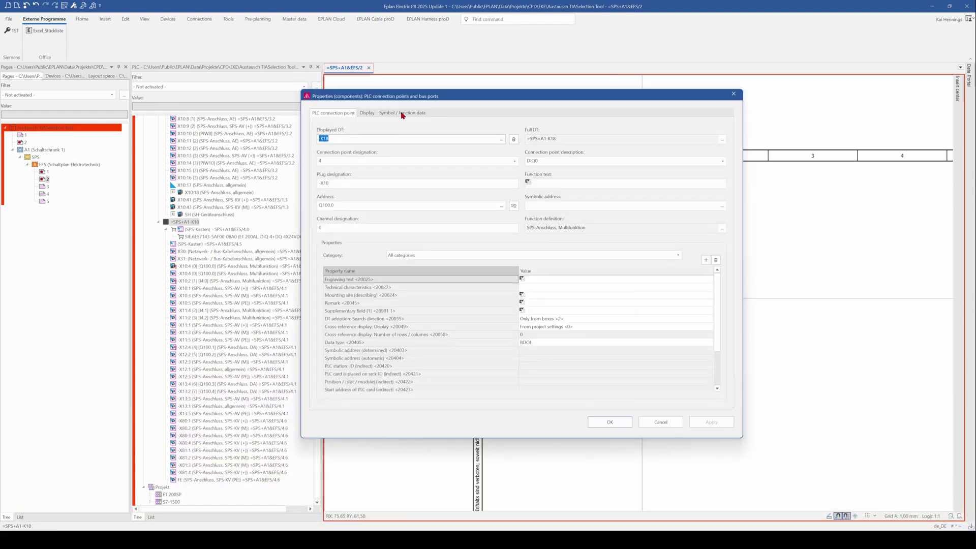
left_click(403, 113)
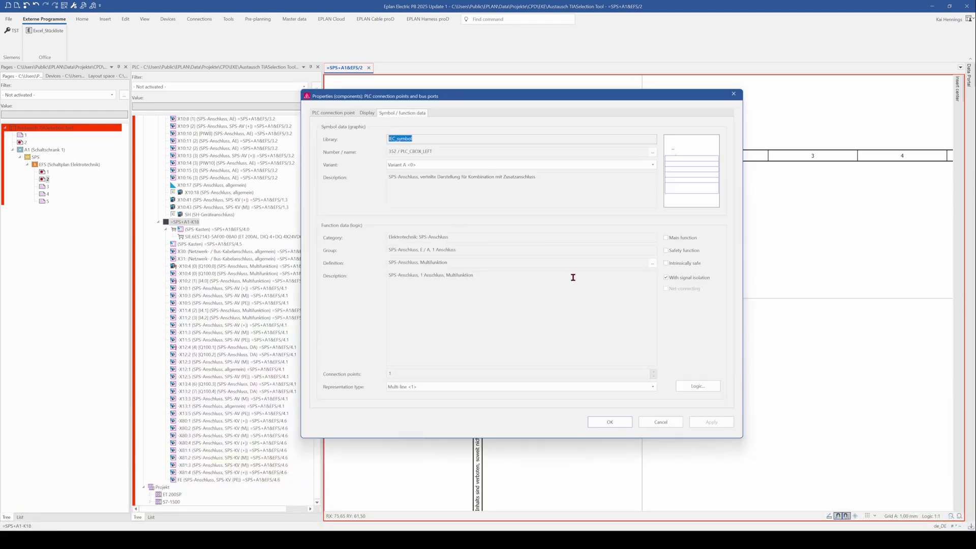
left_click(699, 387)
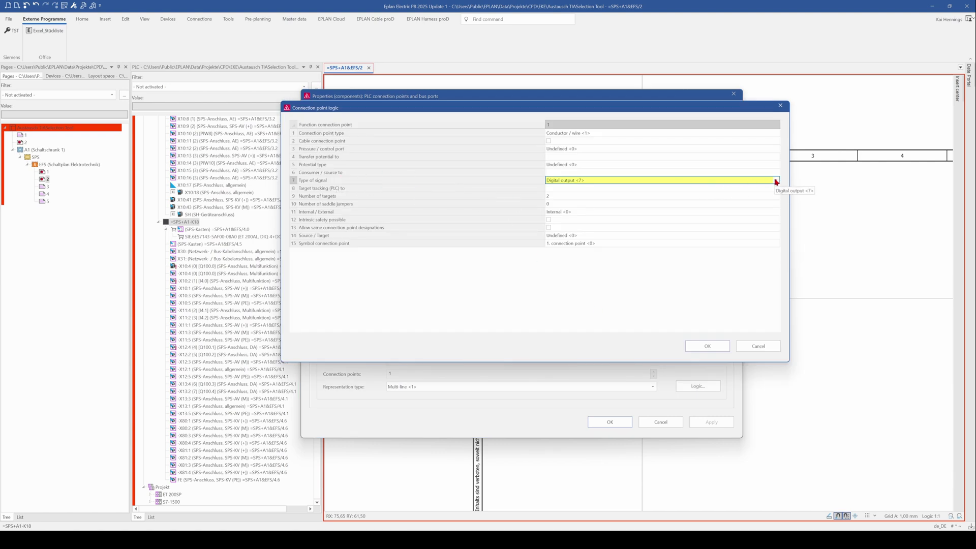
left_click(758, 346)
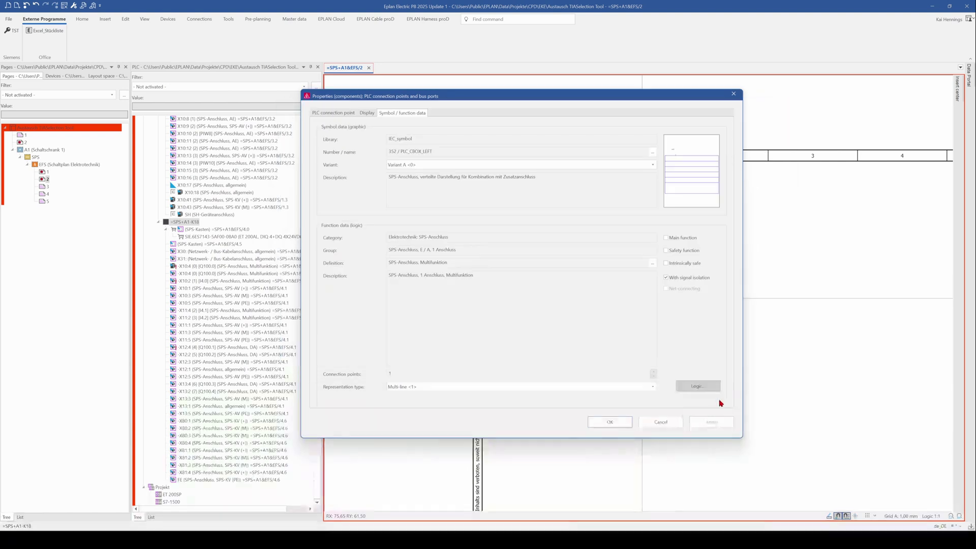
left_click(666, 425)
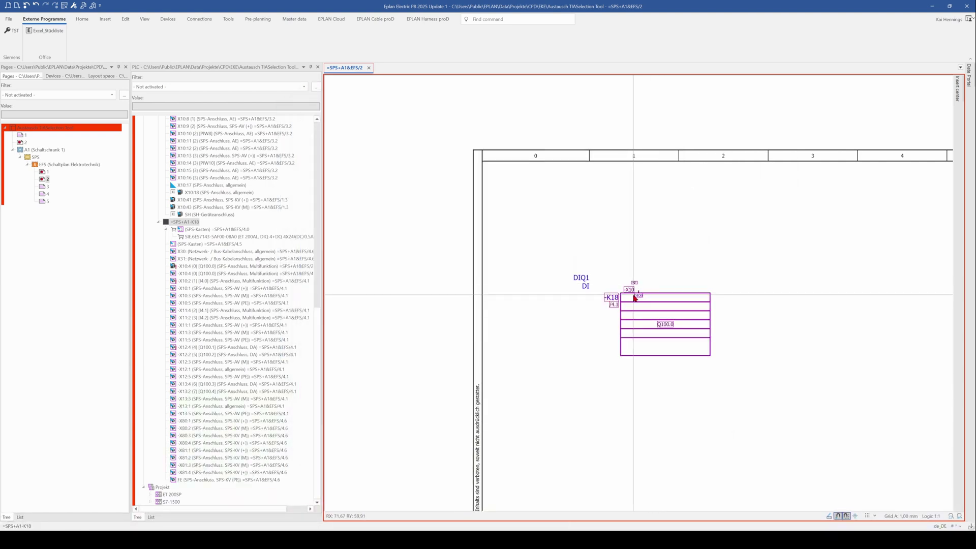
right_click(639, 296)
left_click(638, 299)
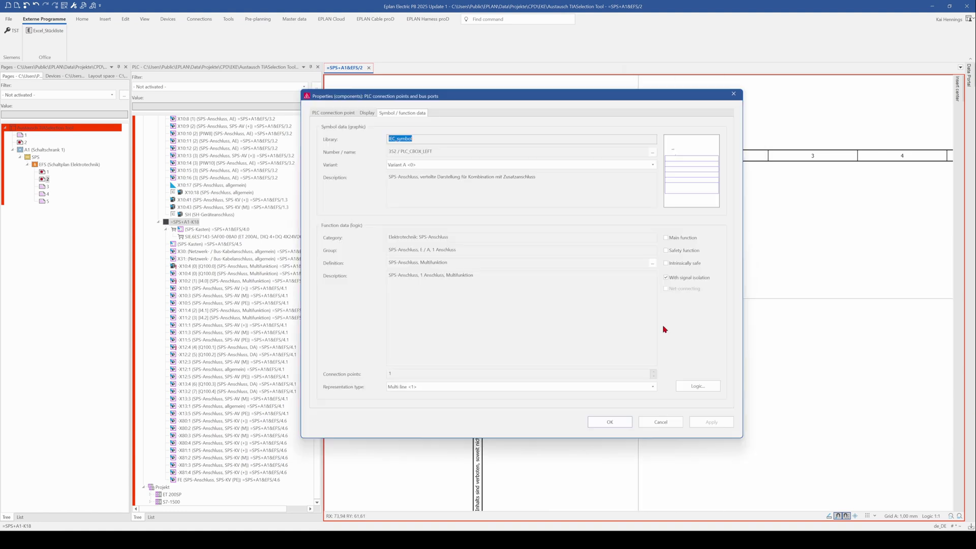
left_click(700, 387)
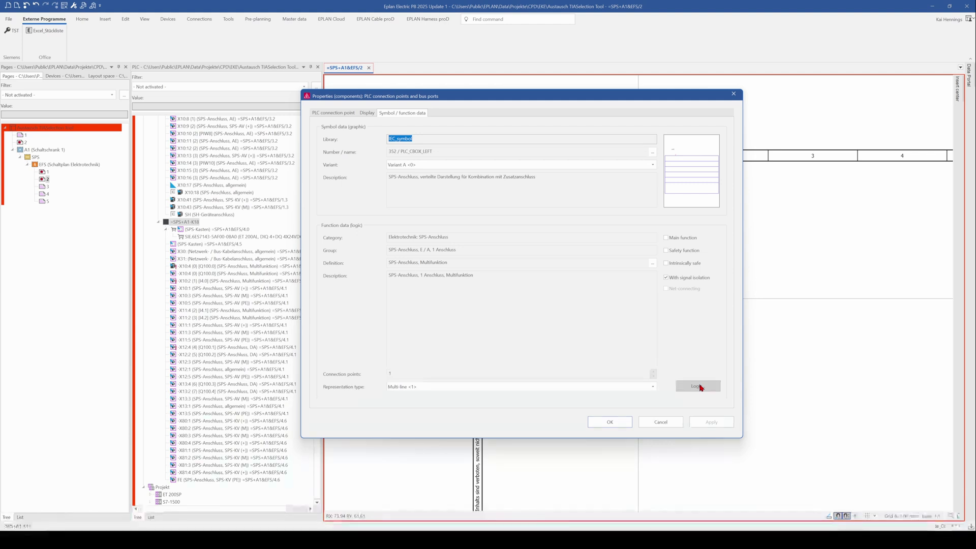
left_click(656, 421)
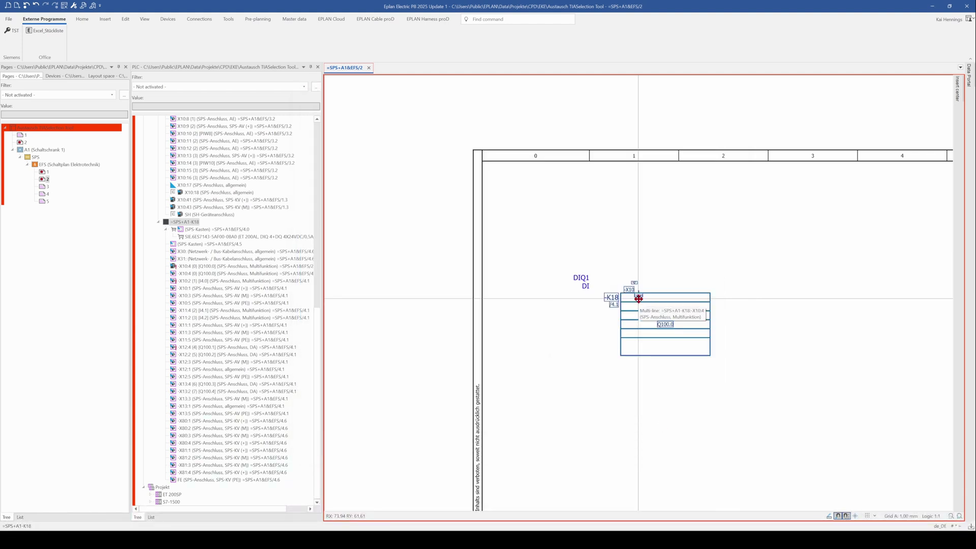